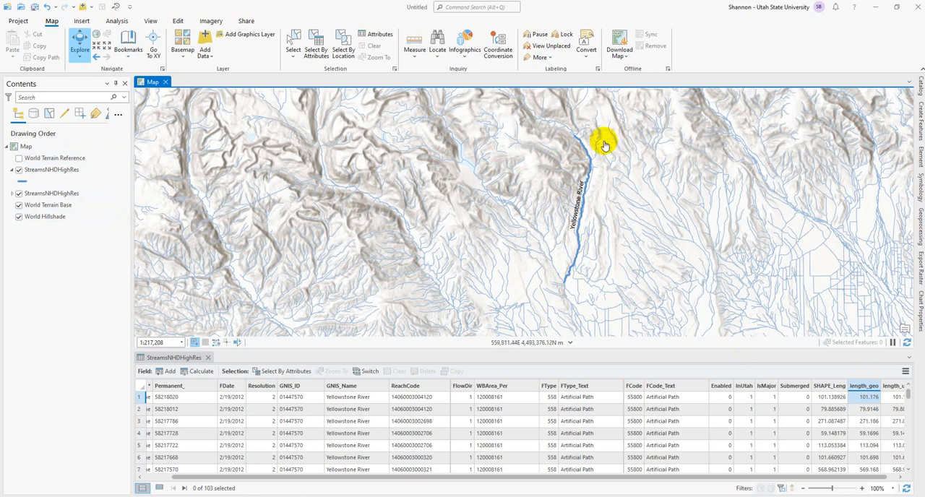
# View the statistics of the length_geo field, including the full statistics list in the chart's properties.
pyautogui.rightClick(854, 388)
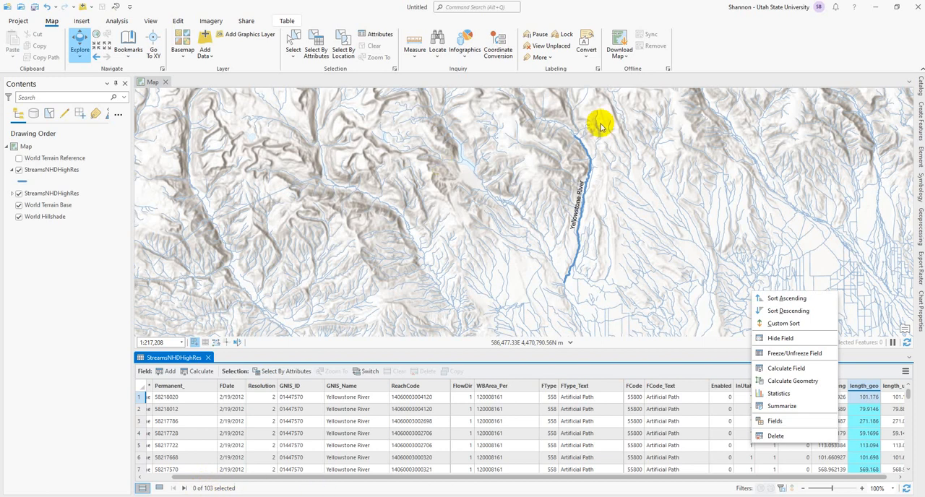
pyautogui.click(779, 393)
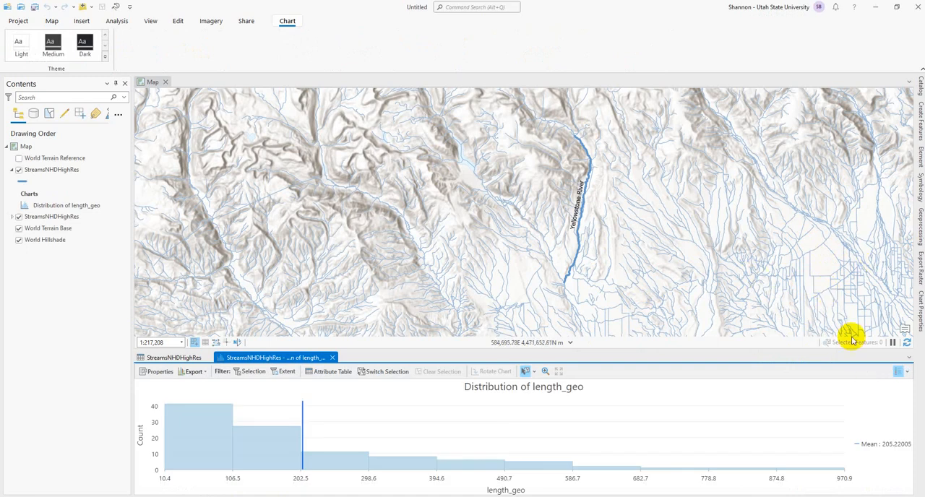
pyautogui.click(921, 318)
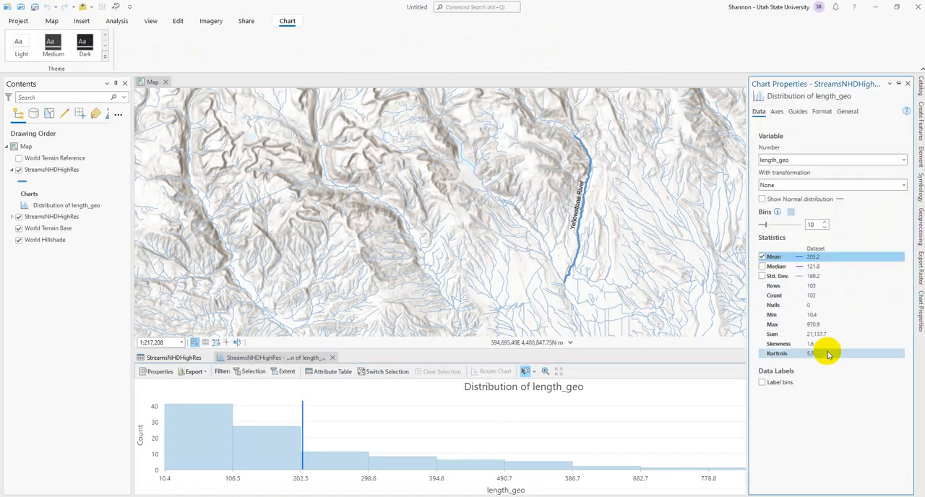
pyautogui.moveTo(838, 336)
pyautogui.mouseDown()
pyautogui.moveTo(805, 336)
pyautogui.moveTo(833, 334)
pyautogui.mouseUp()
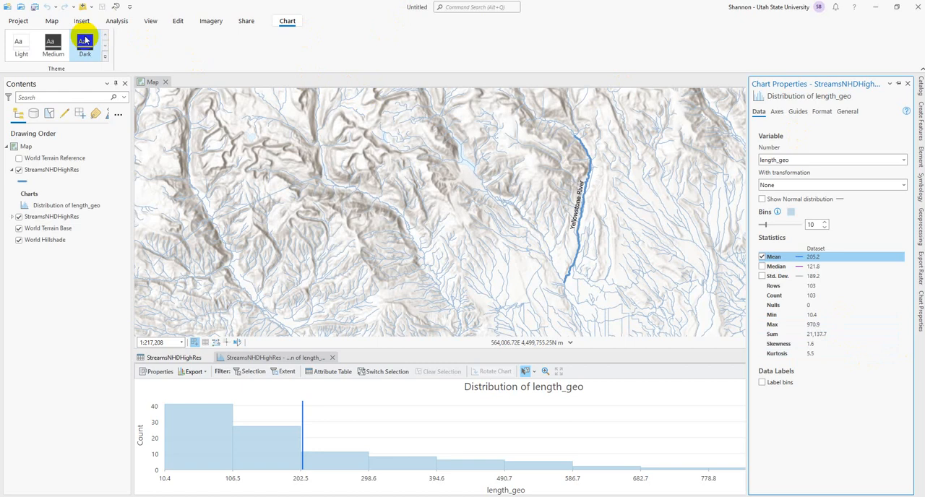
# Measure the Yellowstone River's planar metric distance by tracing its line from the upper end to the lower end.
pyautogui.click(54, 20)
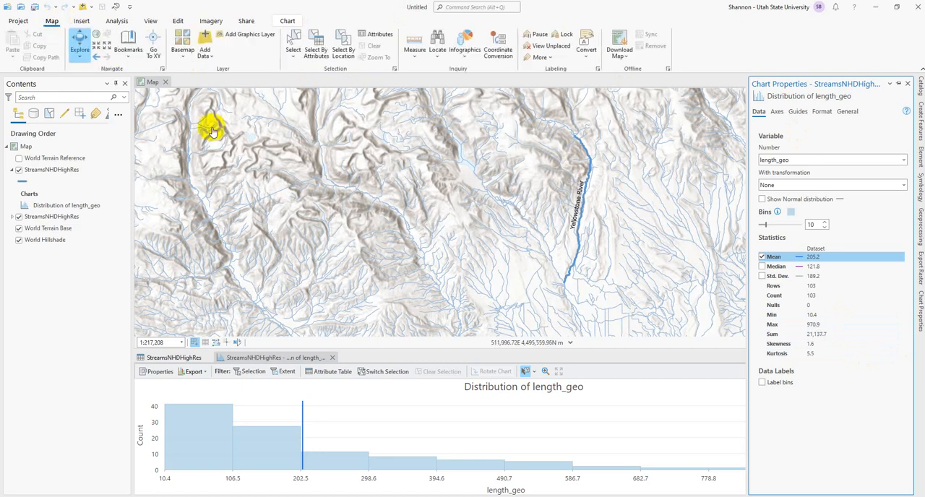
pyautogui.click(414, 44)
pyautogui.click(576, 138)
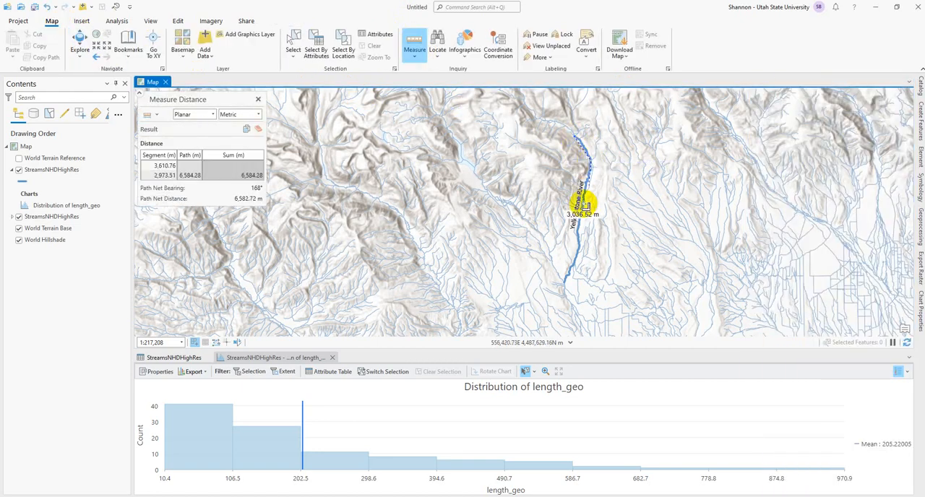
pyautogui.click(579, 225)
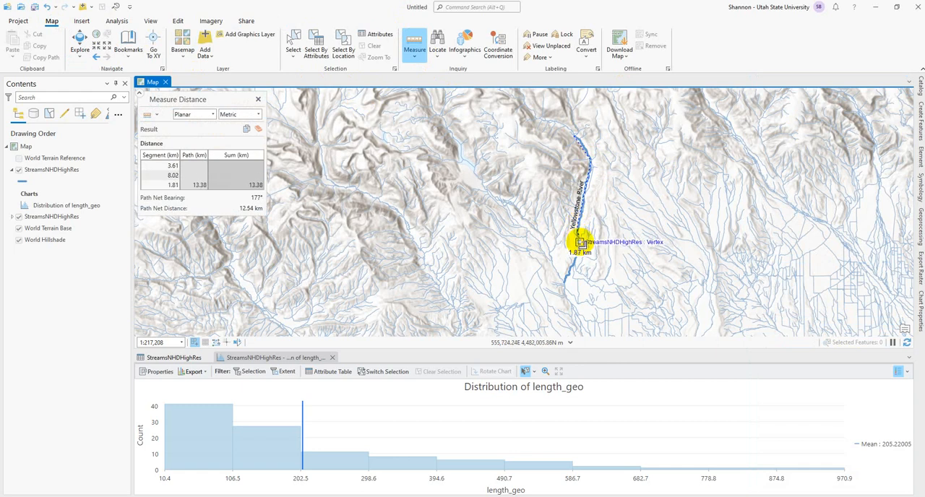
pyautogui.click(577, 243)
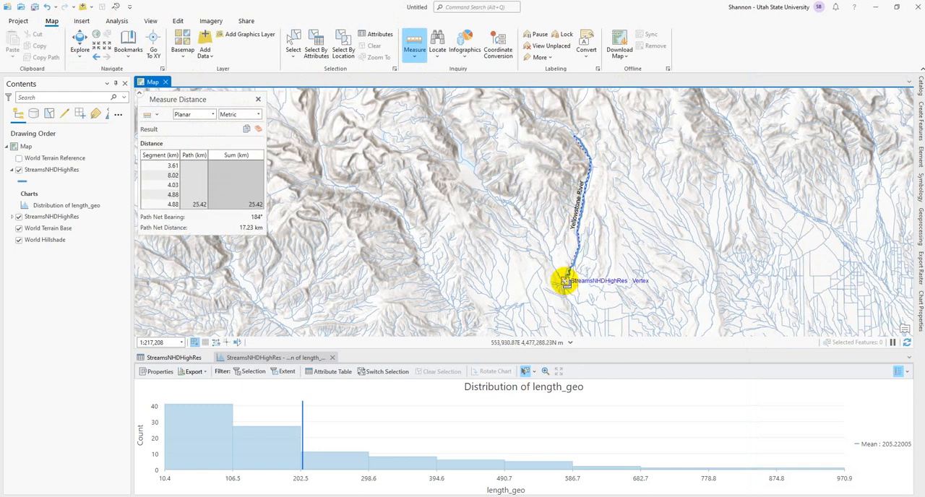
pyautogui.doubleClick(568, 281)
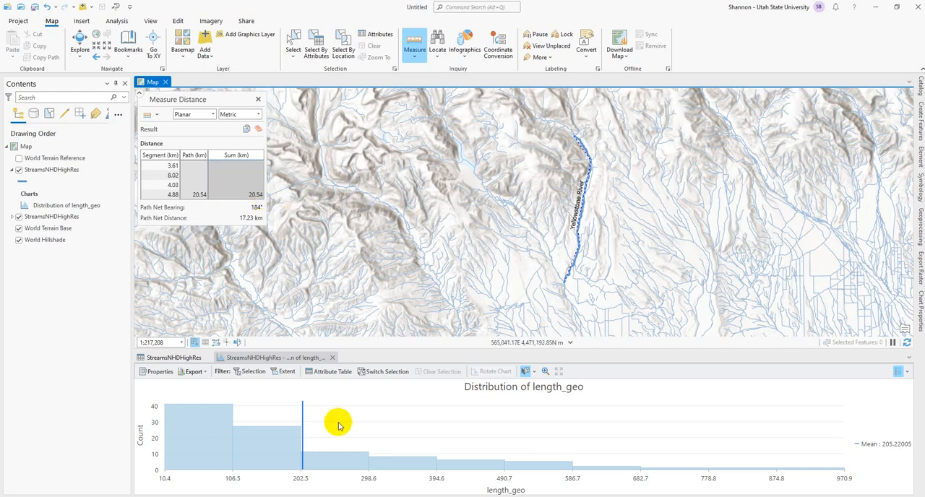
# Close the length_geo chart, then view the full statistics of the SHAPE_Leng field and close its chart.
pyautogui.click(332, 358)
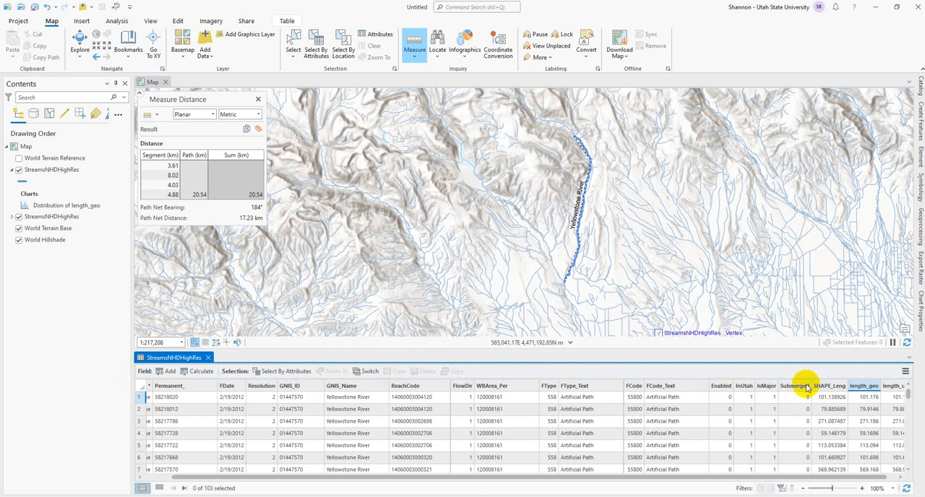
pyautogui.rightClick(831, 390)
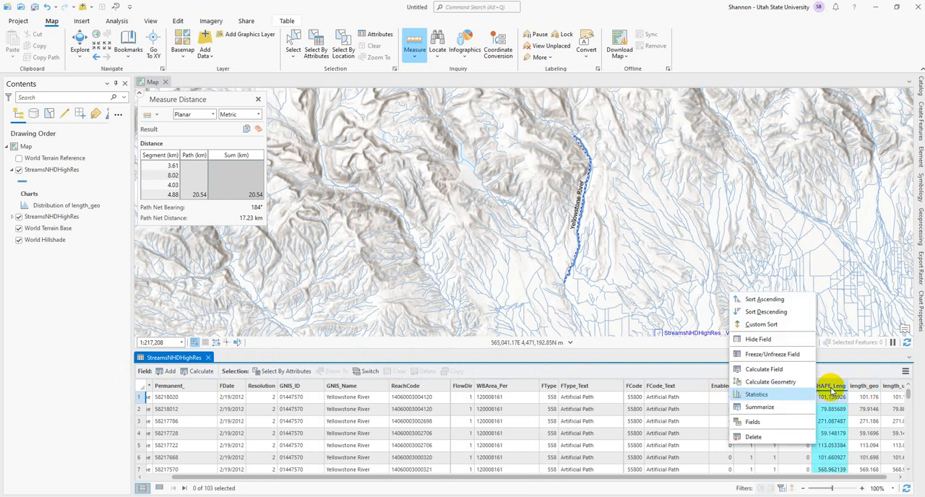
pyautogui.click(780, 401)
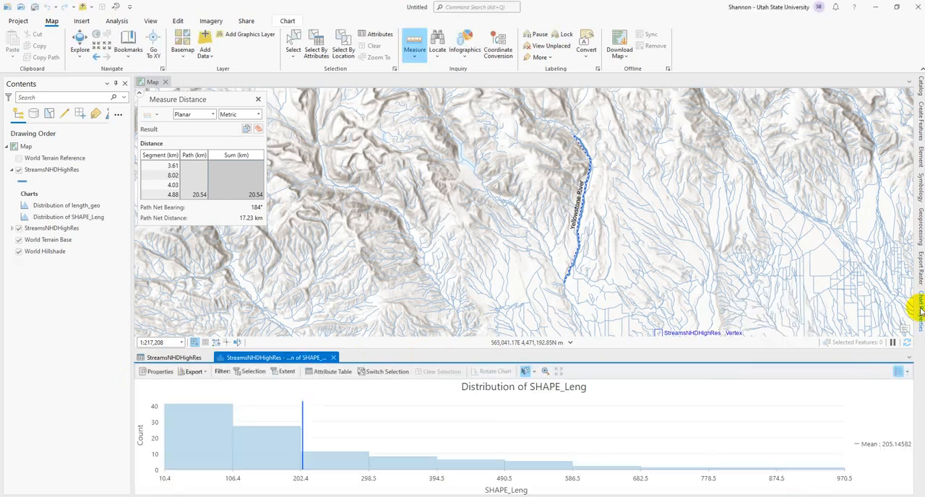
pyautogui.click(920, 307)
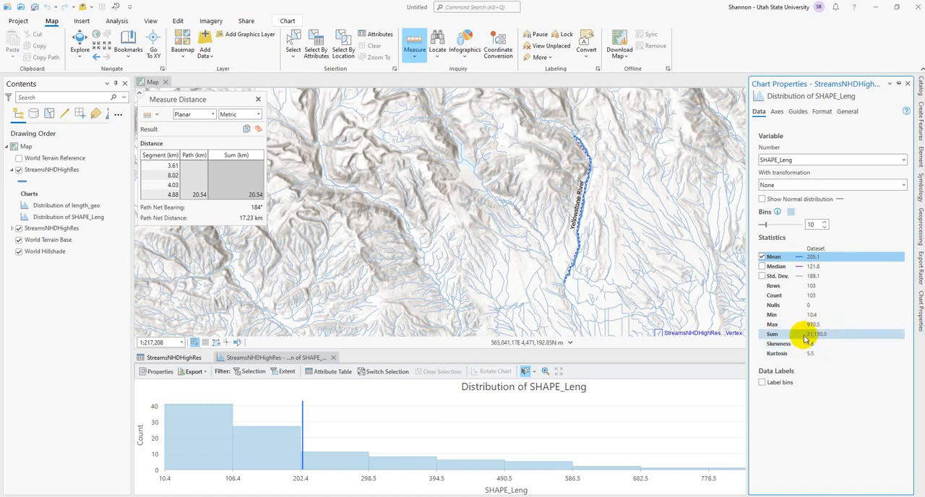
pyautogui.click(334, 360)
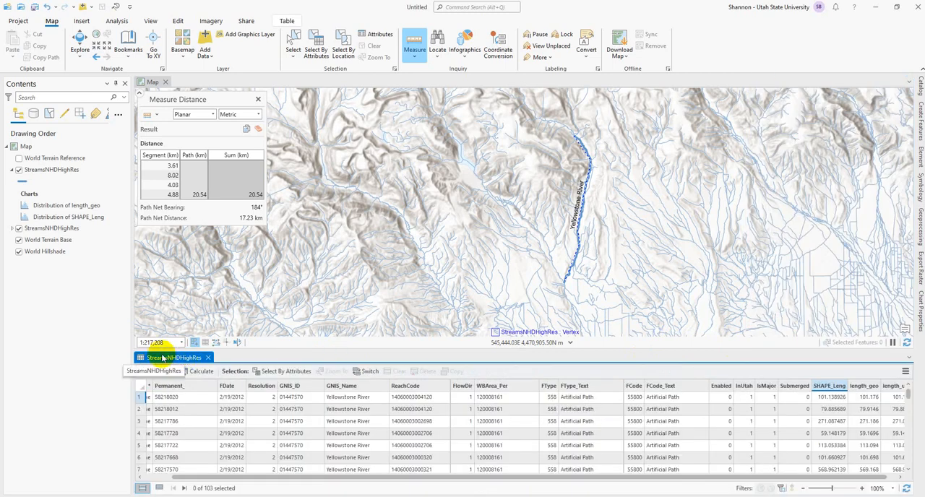
# Calculate geometry for the length_utm field as Length in Meters with the NAD_1983_UTM_Zone_12N coordinate system.
pyautogui.rightClick(890, 389)
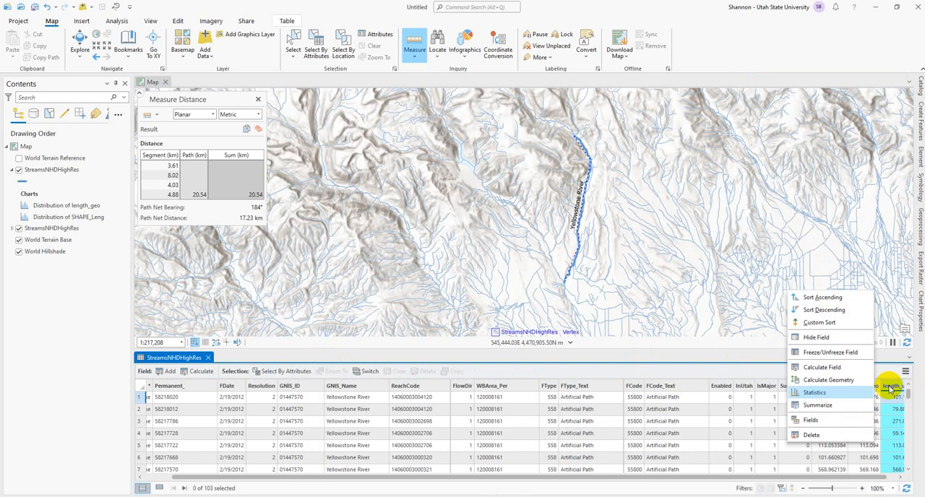
pyautogui.click(828, 379)
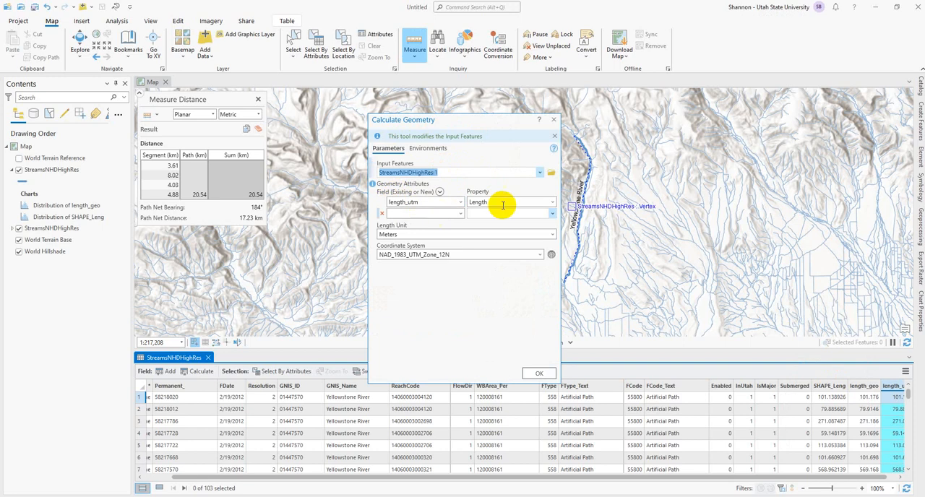
pyautogui.click(550, 205)
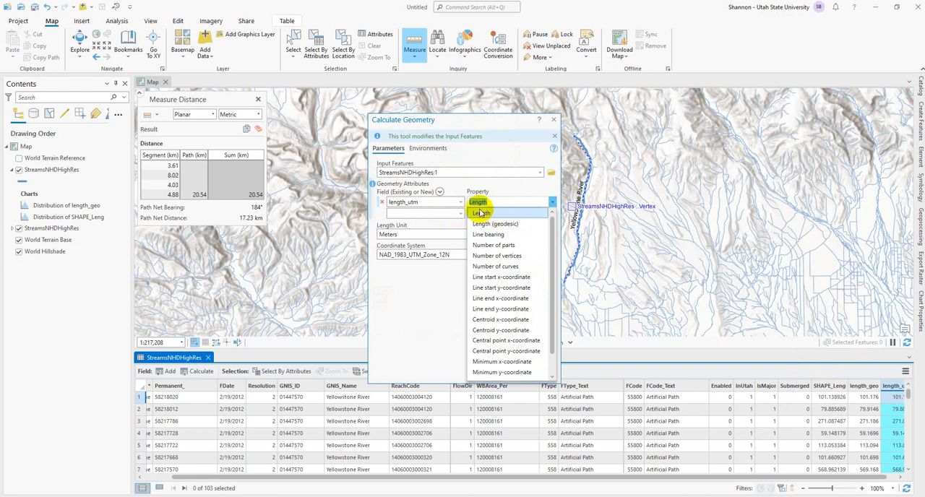
pyautogui.click(433, 295)
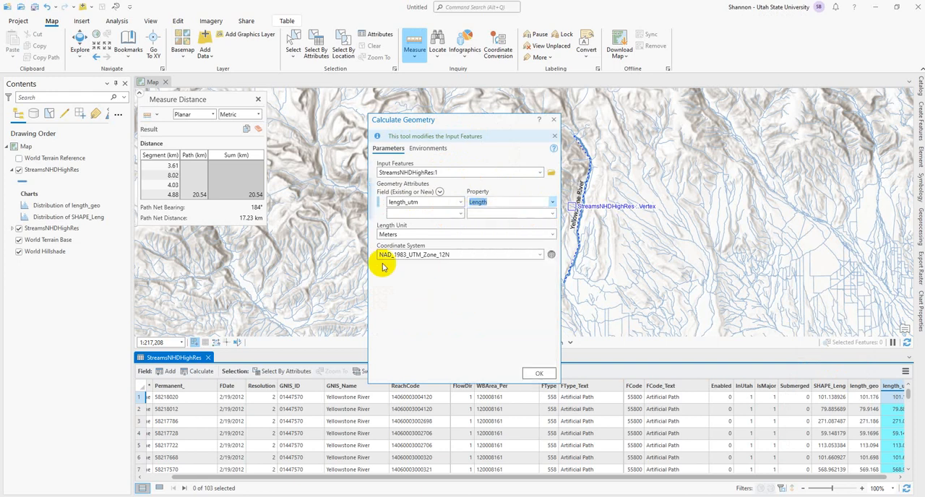
pyautogui.click(539, 254)
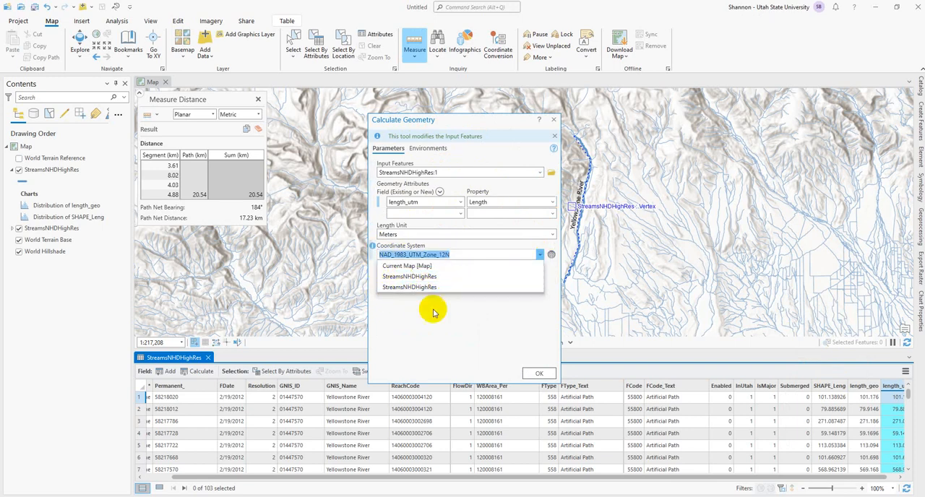
pyautogui.click(496, 326)
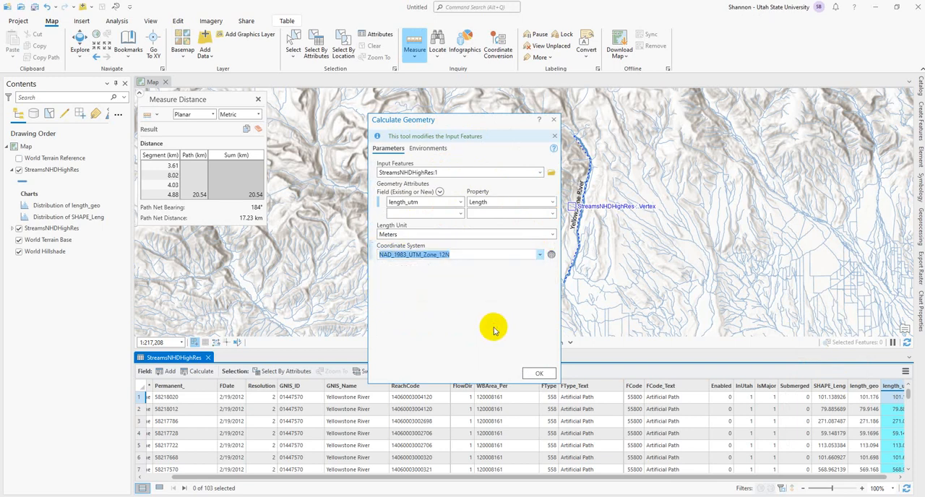
pyautogui.click(539, 373)
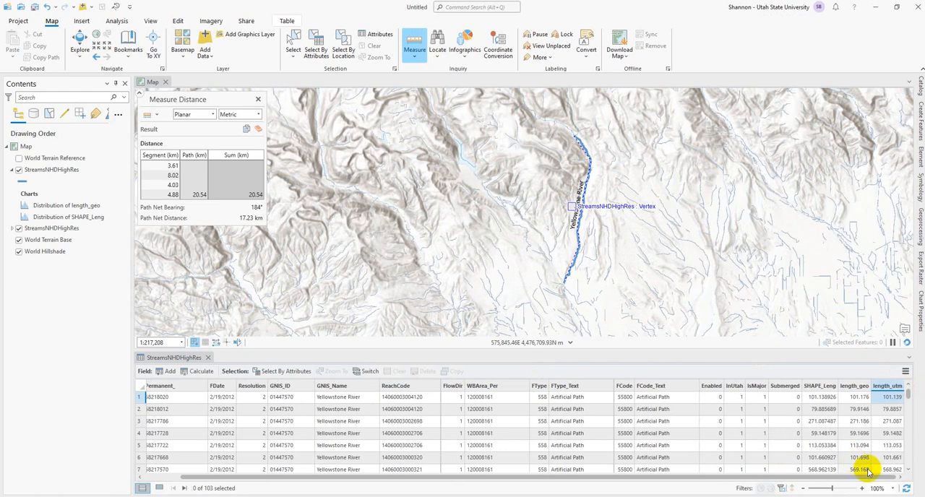
# View the statistics of the length_utm field and close the distance measurement.
pyautogui.rightClick(886, 386)
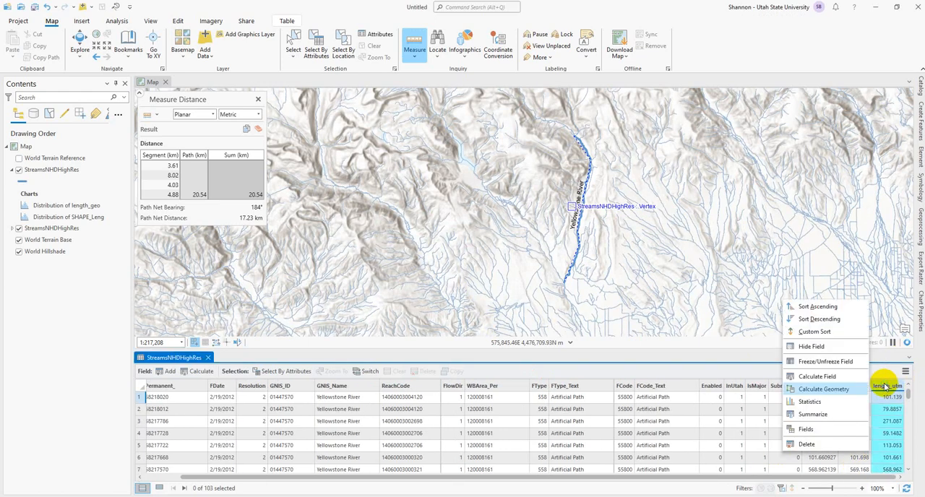
pyautogui.click(840, 401)
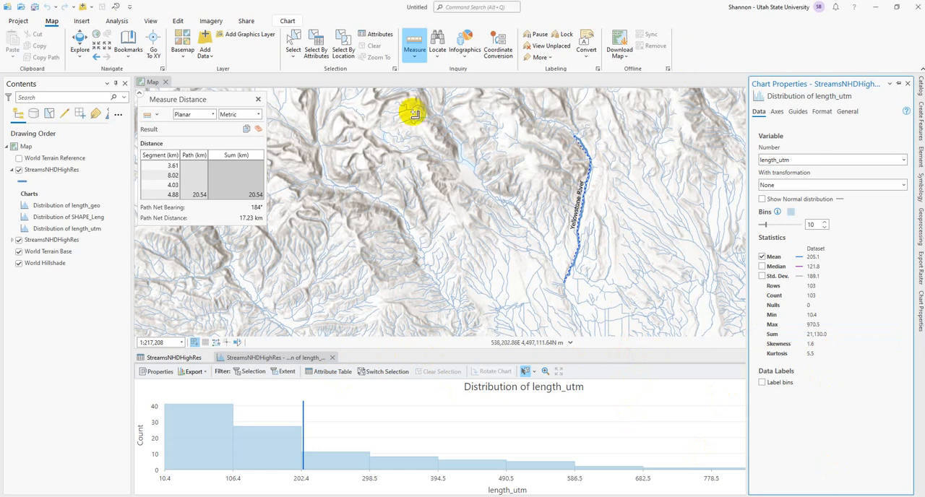
pyautogui.click(258, 99)
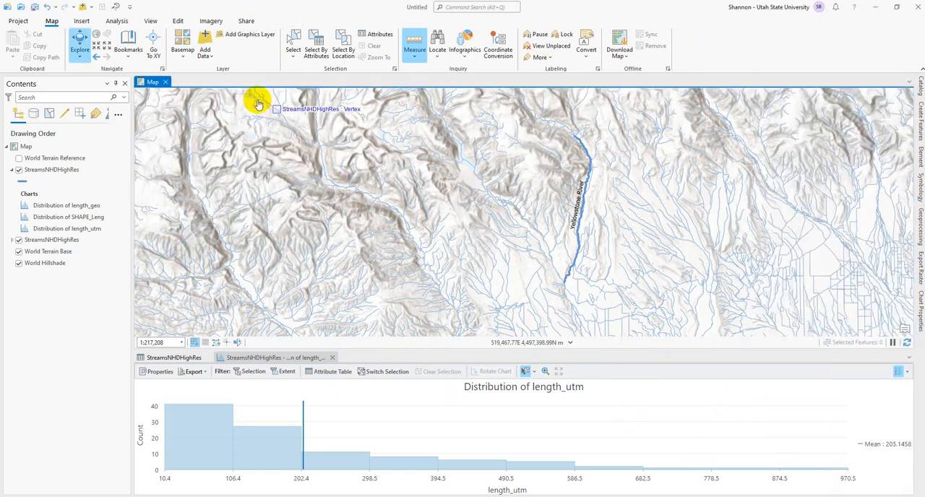
# Change the basemap to World Imagery and hide the lower StreamsNHDHighRes layer so only the Yellowstone River line is drawn.
pyautogui.click(20, 253)
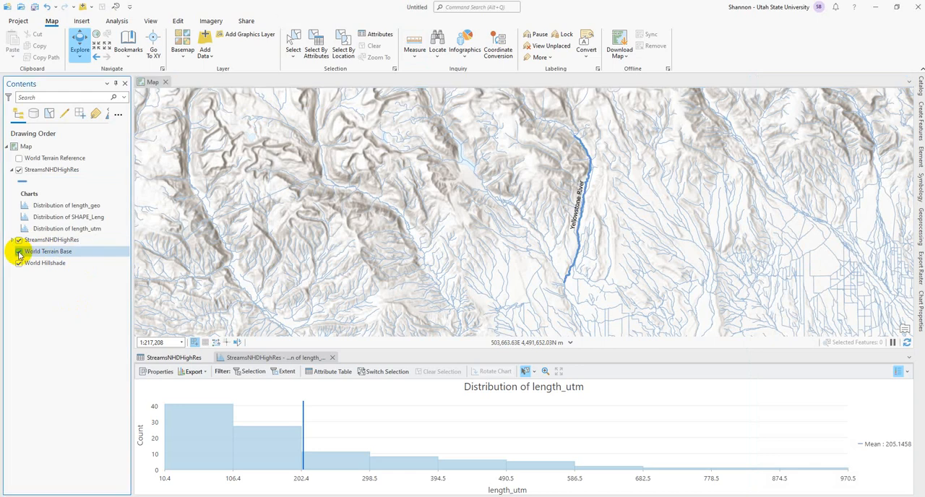
pyautogui.click(180, 43)
pyautogui.click(41, 88)
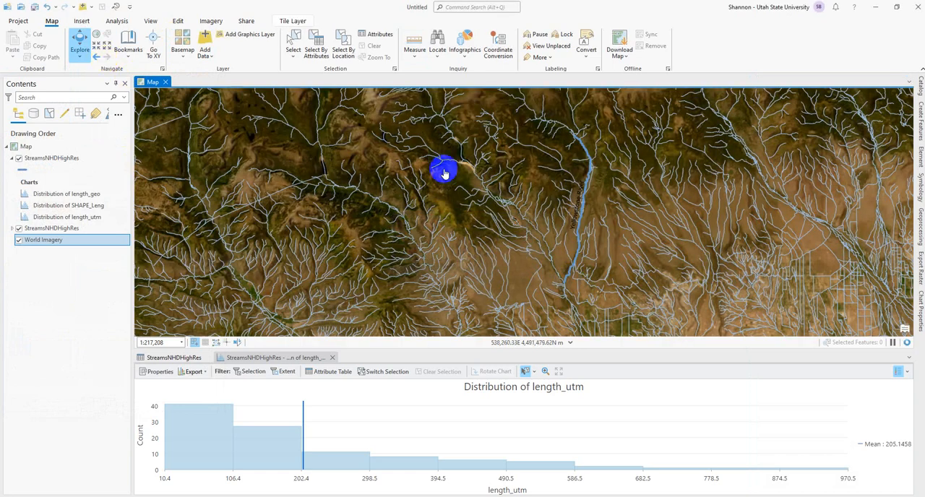
pyautogui.rightClick(560, 215)
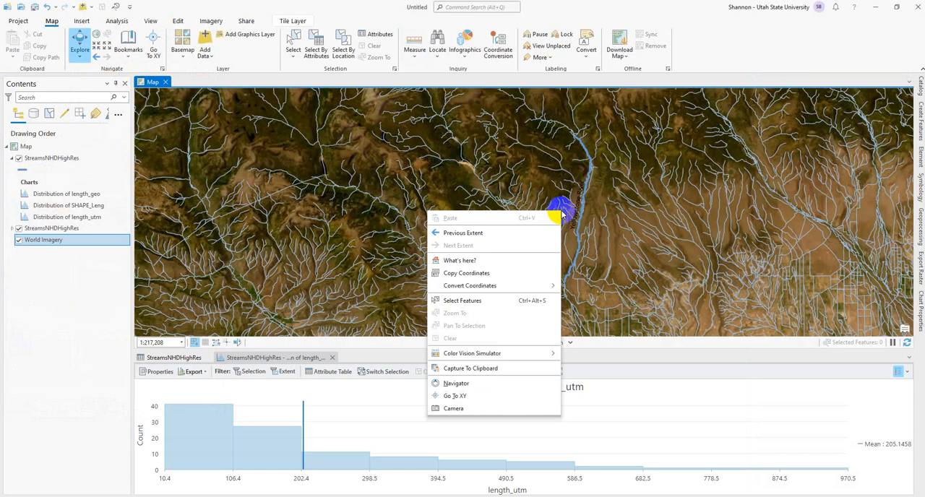
pyautogui.click(18, 228)
# Go to a bookmarked stretch of the Yellowstone River and compare the stream line with the channel in the imagery.
pyautogui.scroll(2, 593, 271)
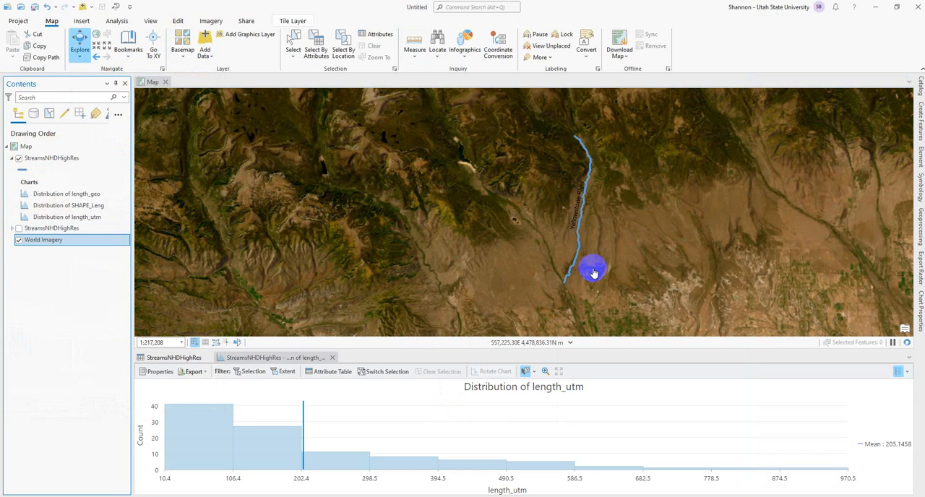
pyautogui.scroll(3, 593, 269)
pyautogui.scroll(1, 345, 207)
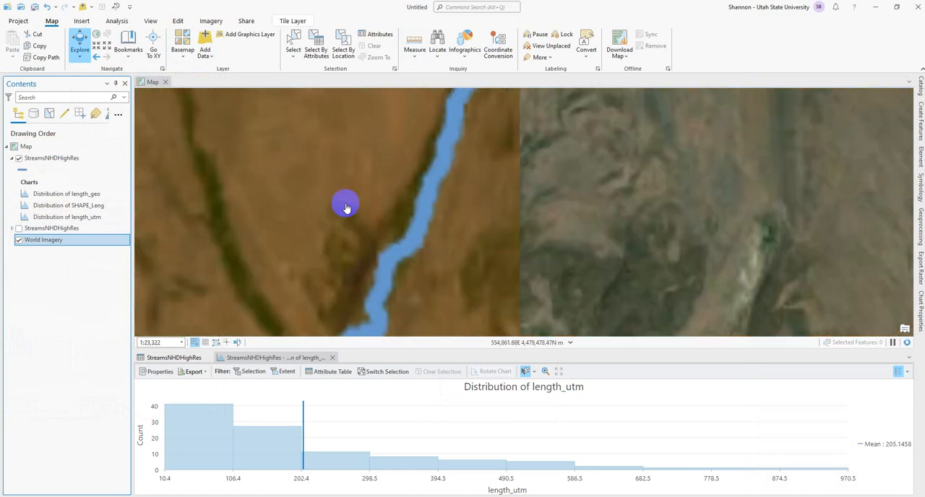
pyautogui.click(128, 38)
pyautogui.click(44, 103)
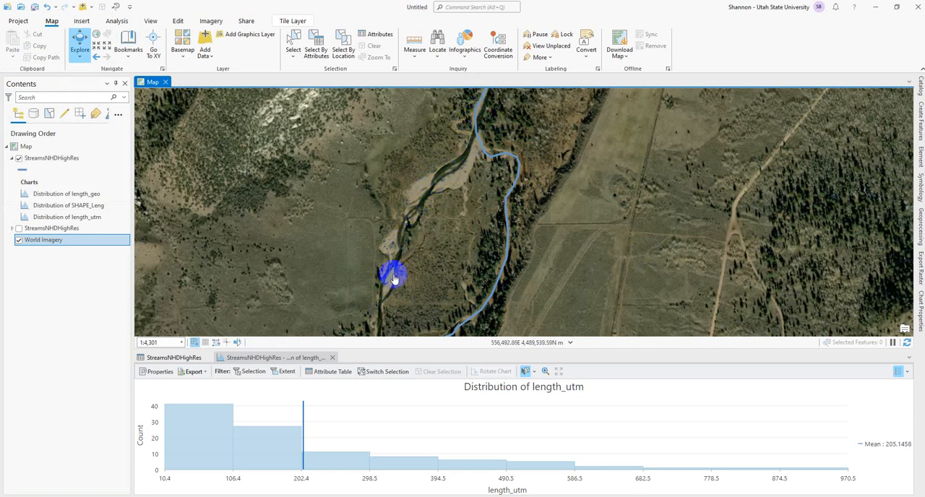
pyautogui.scroll(-2, 419, 287)
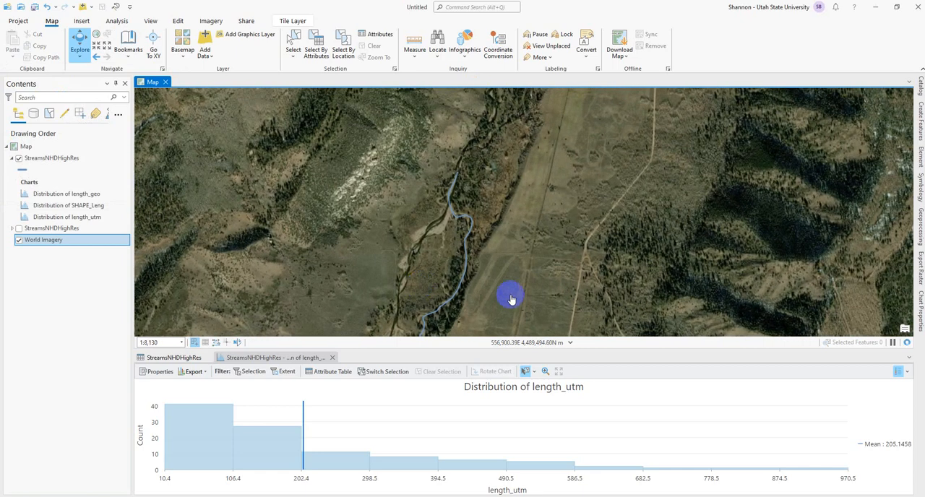
pyautogui.moveTo(511, 298); pyautogui.dragTo(529, 177)
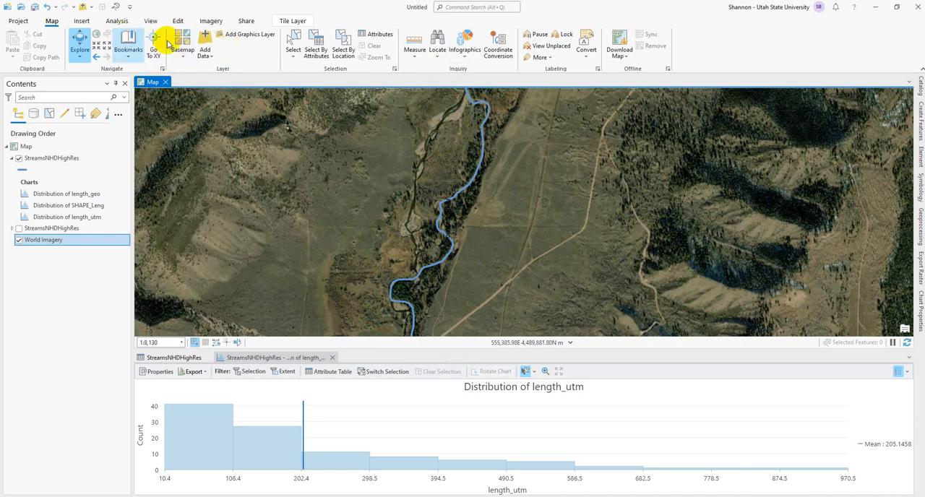
# Go to another bookmarked stretch and follow the river line downstream, checking it against the visible channel.
pyautogui.click(127, 38)
pyautogui.click(94, 112)
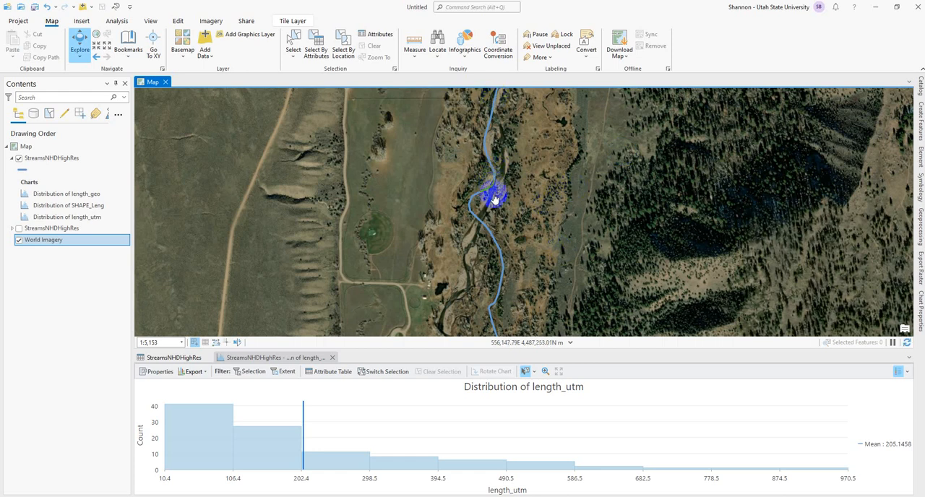
pyautogui.moveTo(502, 208); pyautogui.dragTo(495, 162)
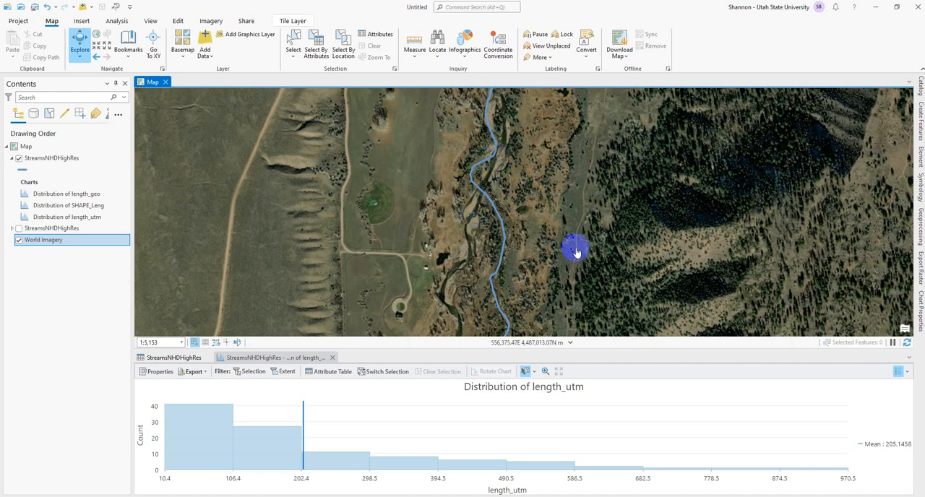
pyautogui.moveTo(576, 251); pyautogui.dragTo(578, 140)
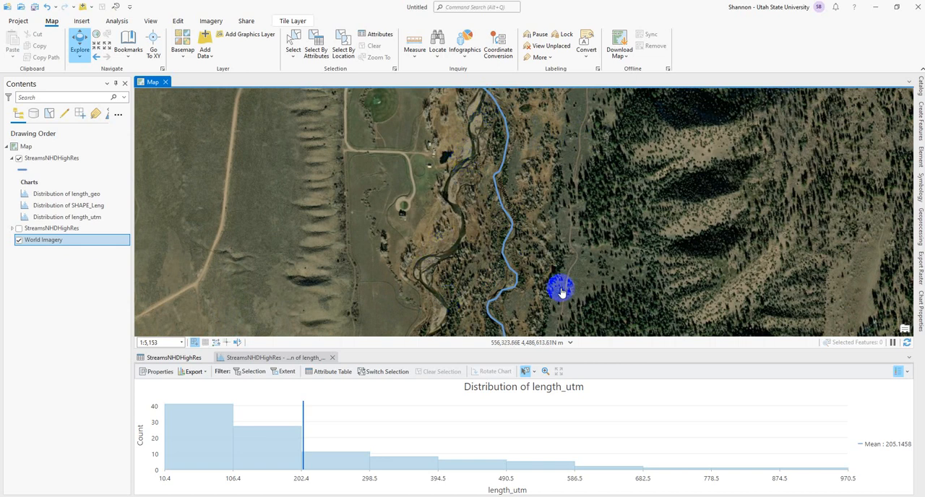
# Continue south along this stretch of the river line, comparing it with the braided channel in the imagery.
pyautogui.moveTo(562, 283); pyautogui.dragTo(584, 152)
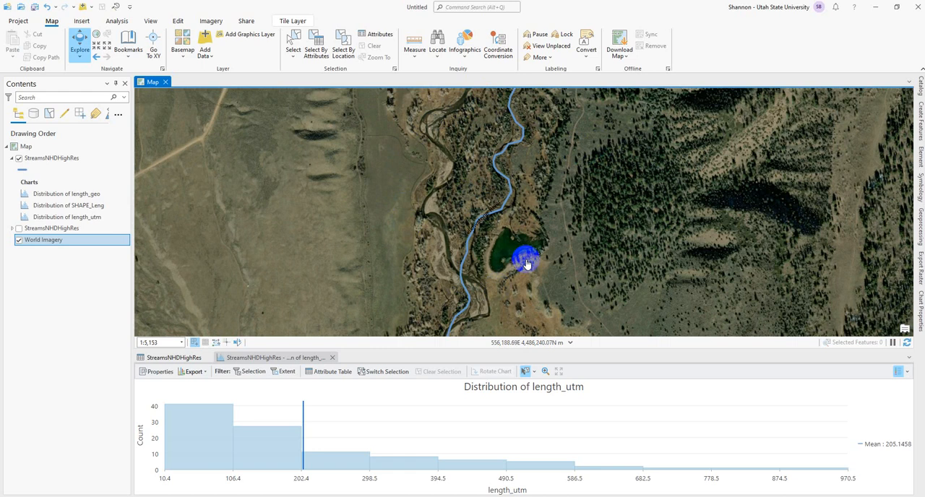
pyautogui.moveTo(603, 272); pyautogui.dragTo(611, 192)
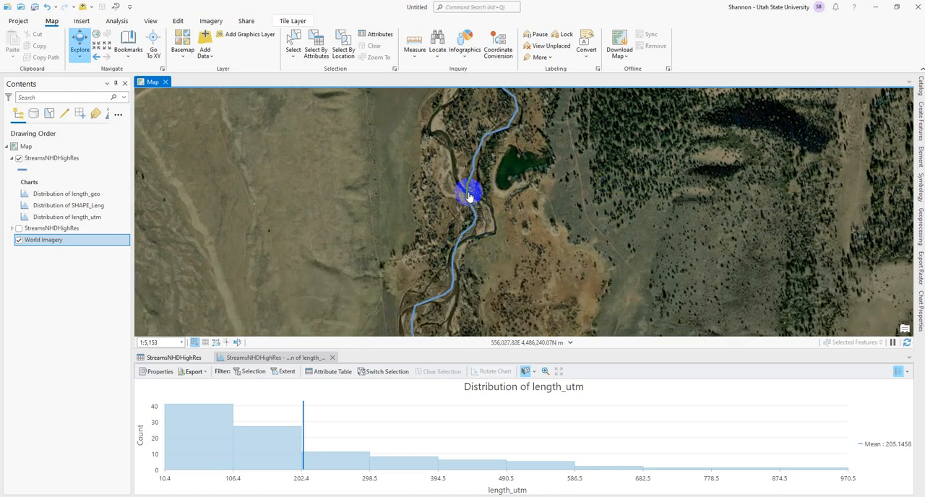
pyautogui.moveTo(665, 212); pyautogui.dragTo(665, 130)
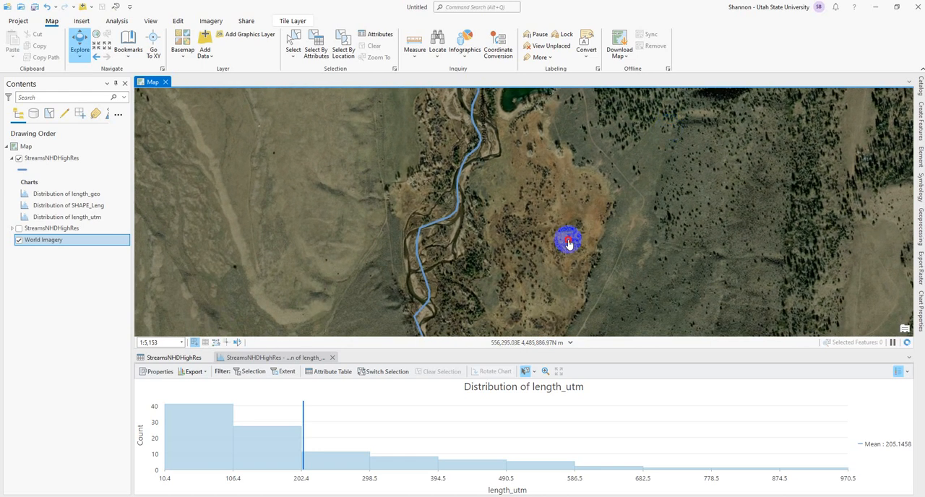
pyautogui.moveTo(564, 237); pyautogui.dragTo(597, 161)
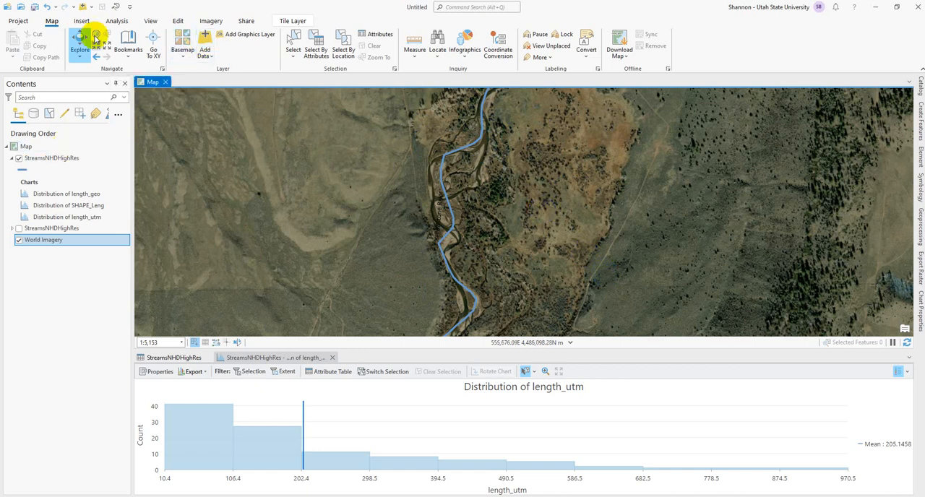
# Go to the bookmarked northern end of the Yellowstone River line and examine where it stops relative to the channel.
pyautogui.click(130, 40)
pyautogui.click(155, 106)
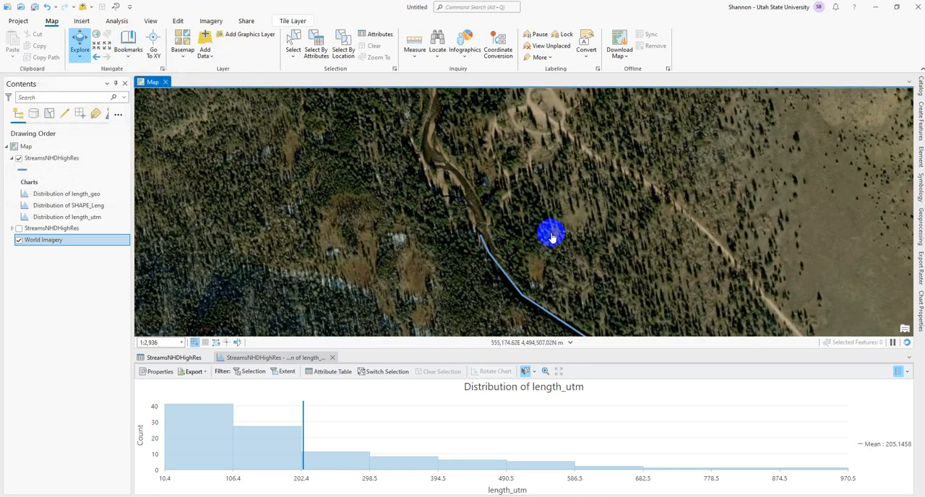
pyautogui.moveTo(574, 212); pyautogui.dragTo(535, 155)
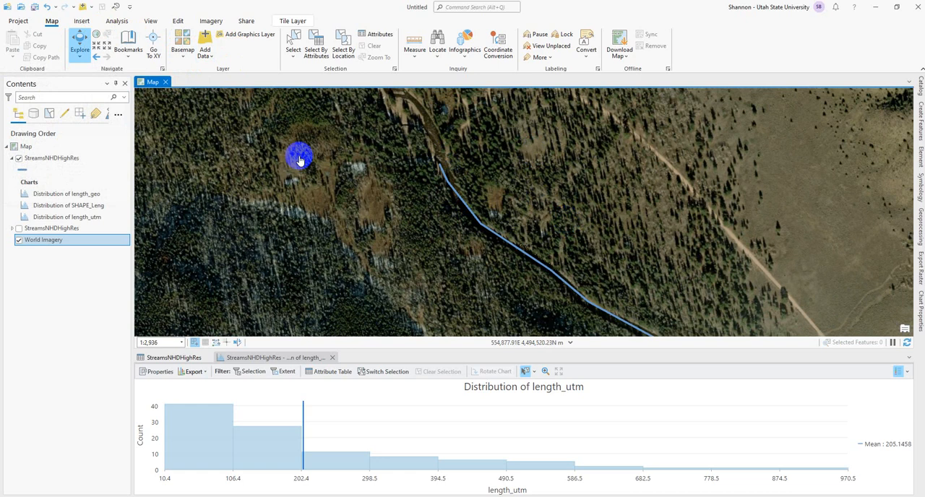
# Hide the upper StreamsNHDHighRes layer and trace the visible channel northwest beyond the end of the river line.
pyautogui.click(27, 162)
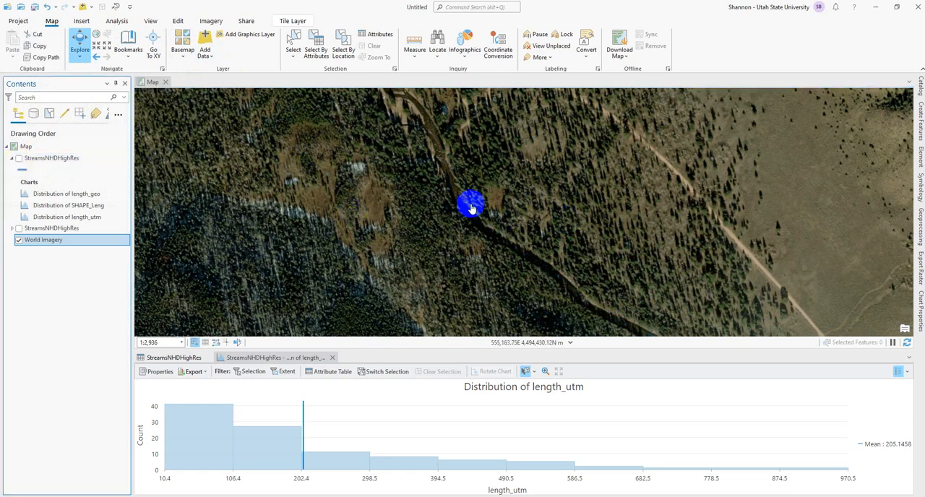
pyautogui.moveTo(454, 170); pyautogui.dragTo(558, 200)
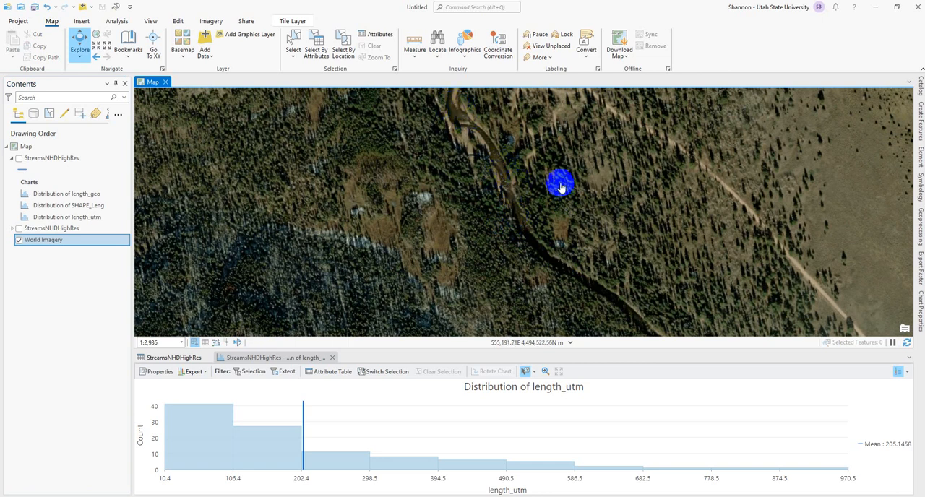
pyautogui.moveTo(557, 185); pyautogui.dragTo(605, 238)
pyautogui.moveTo(558, 161); pyautogui.dragTo(600, 207)
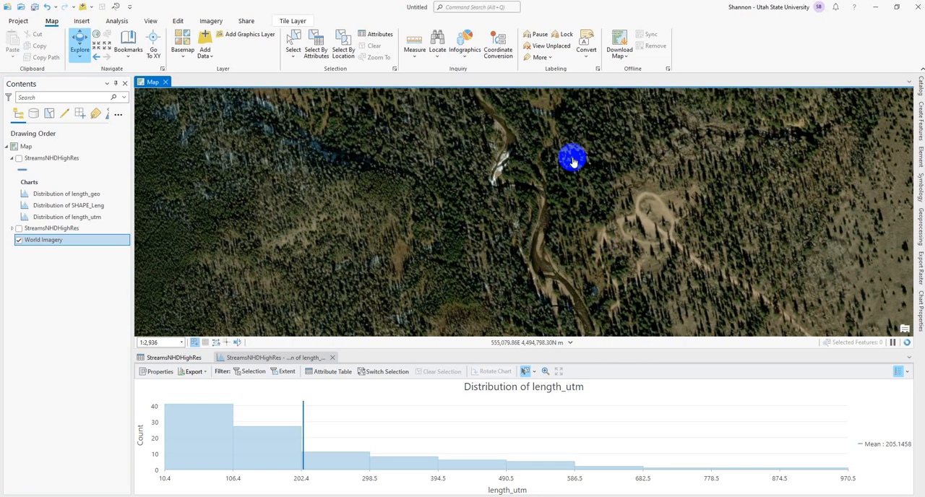
pyautogui.moveTo(574, 159); pyautogui.dragTo(612, 260)
pyautogui.moveTo(537, 114); pyautogui.dragTo(562, 227)
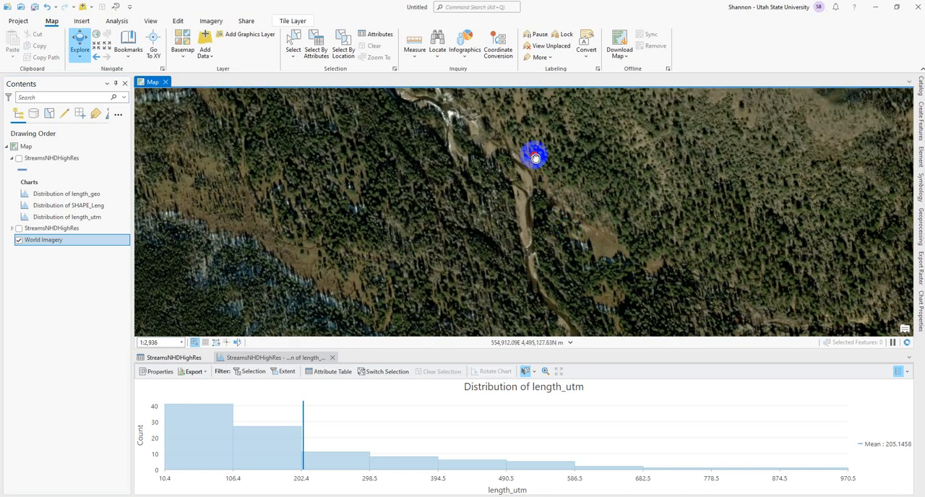
pyautogui.moveTo(533, 155); pyautogui.dragTo(616, 232)
pyautogui.moveTo(583, 162); pyautogui.dragTo(630, 193)
pyautogui.moveTo(592, 162); pyautogui.dragTo(716, 223)
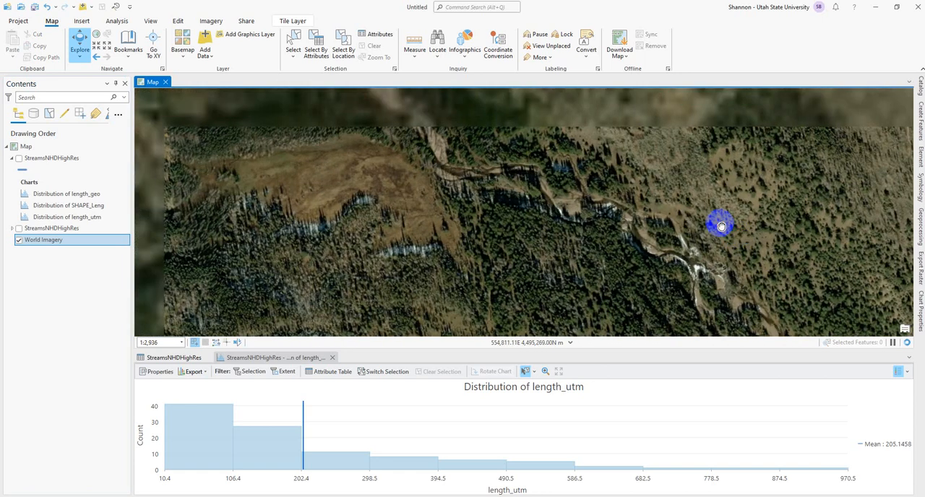
pyautogui.moveTo(542, 169)
pyautogui.mouseDown()
pyautogui.moveTo(661, 207)
pyautogui.moveTo(565, 169)
pyautogui.mouseUp()
# Trace the bare channel in the imagery back southeast to the place where the hidden river line ends.
pyautogui.moveTo(763, 239); pyautogui.dragTo(663, 183)
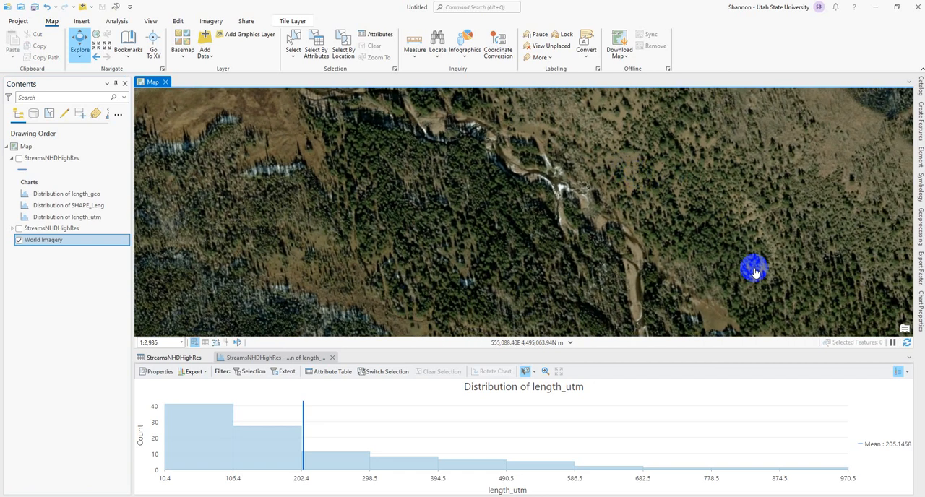
pyautogui.moveTo(752, 266); pyautogui.dragTo(692, 181)
pyautogui.moveTo(725, 238); pyautogui.dragTo(657, 169)
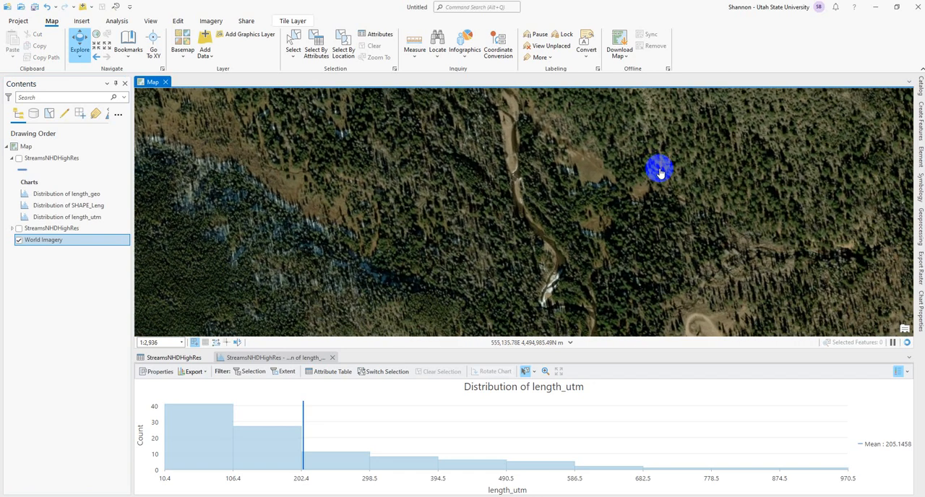
pyautogui.moveTo(648, 248); pyautogui.dragTo(591, 124)
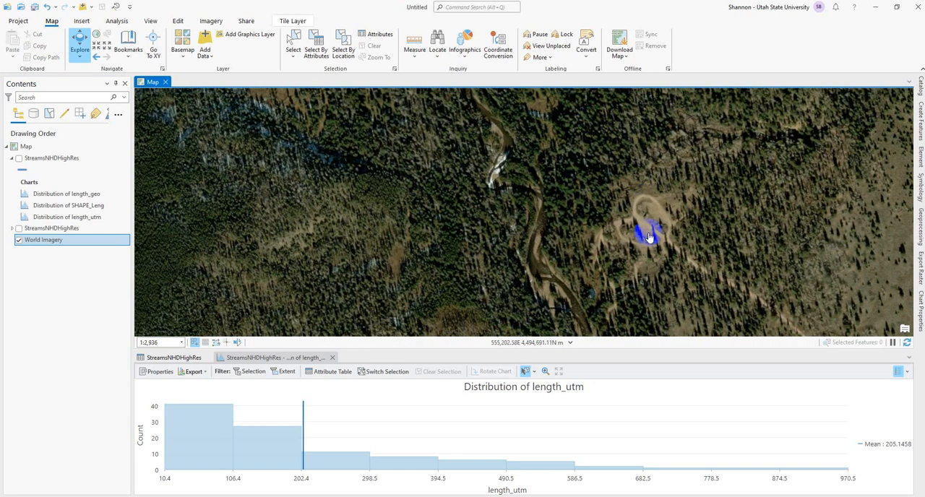
pyautogui.moveTo(647, 232); pyautogui.dragTo(645, 124)
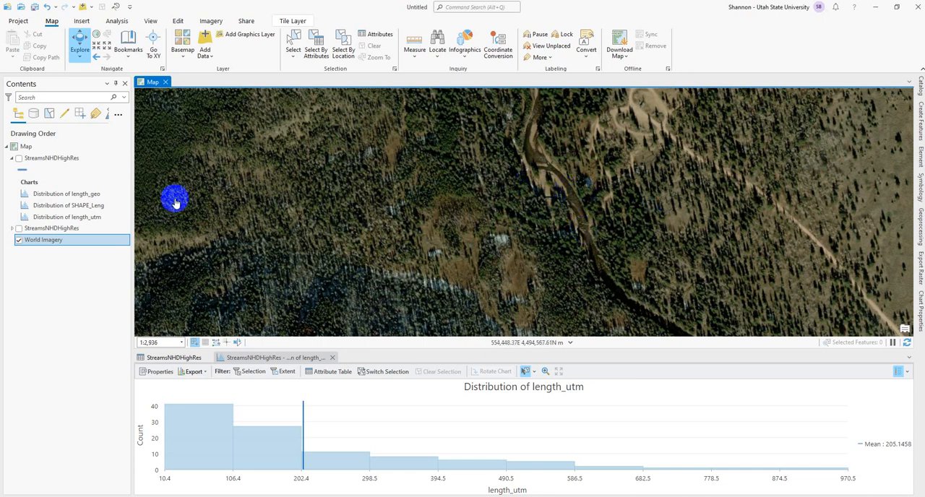
# Show the upper StreamsNHDHighRes layer again and follow the river line southeast from its northern end, checking it against the channel and surrounding terrain.
pyautogui.click(29, 162)
pyautogui.click(19, 158)
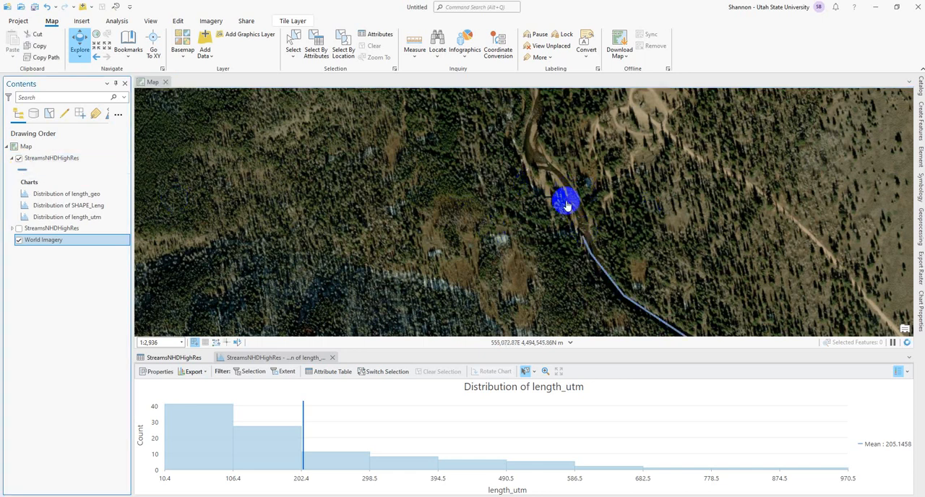
pyautogui.moveTo(633, 235); pyautogui.dragTo(469, 187)
pyautogui.moveTo(710, 312); pyautogui.dragTo(673, 219)
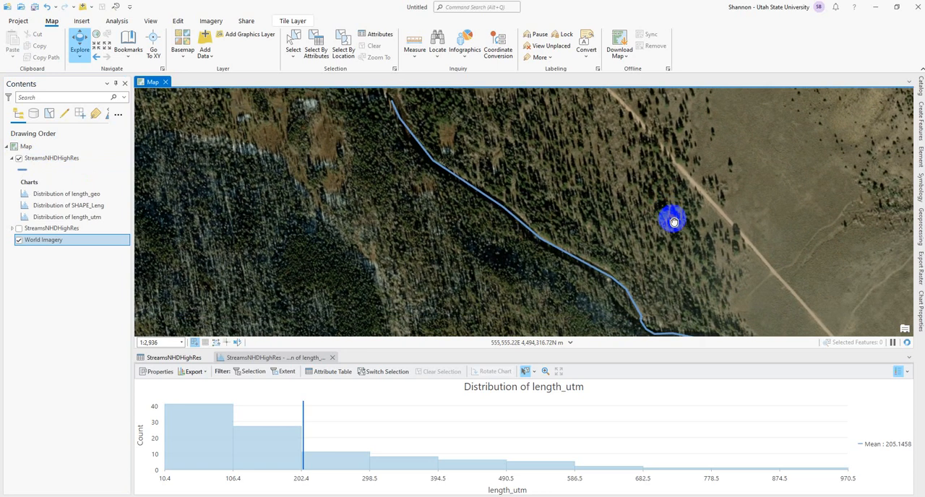
pyautogui.moveTo(688, 257); pyautogui.dragTo(561, 172)
pyautogui.moveTo(720, 256); pyautogui.dragTo(628, 172)
pyautogui.moveTo(673, 264); pyautogui.dragTo(636, 105)
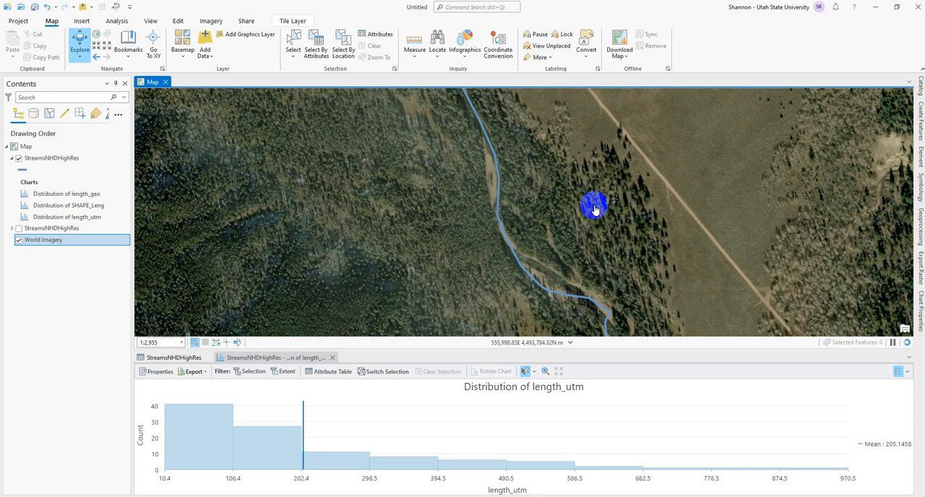
pyautogui.moveTo(680, 263); pyautogui.dragTo(665, 165)
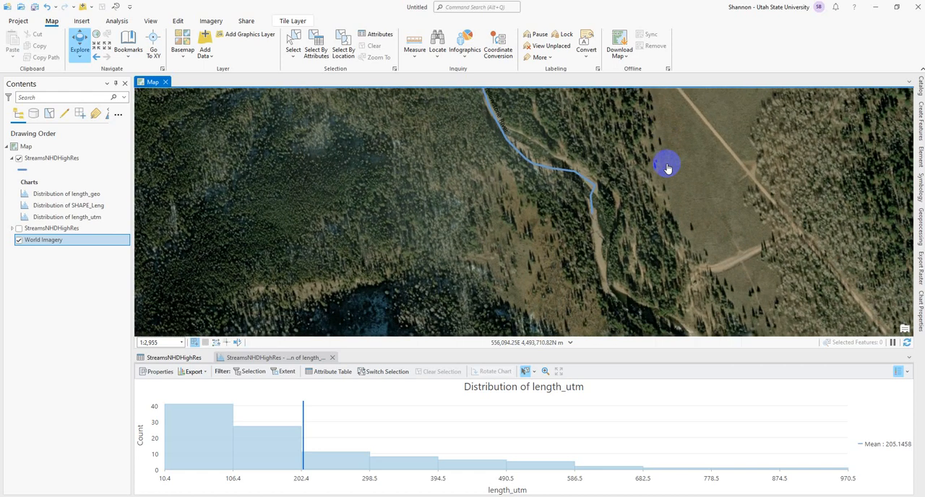
pyautogui.scroll(-4, 686, 248)
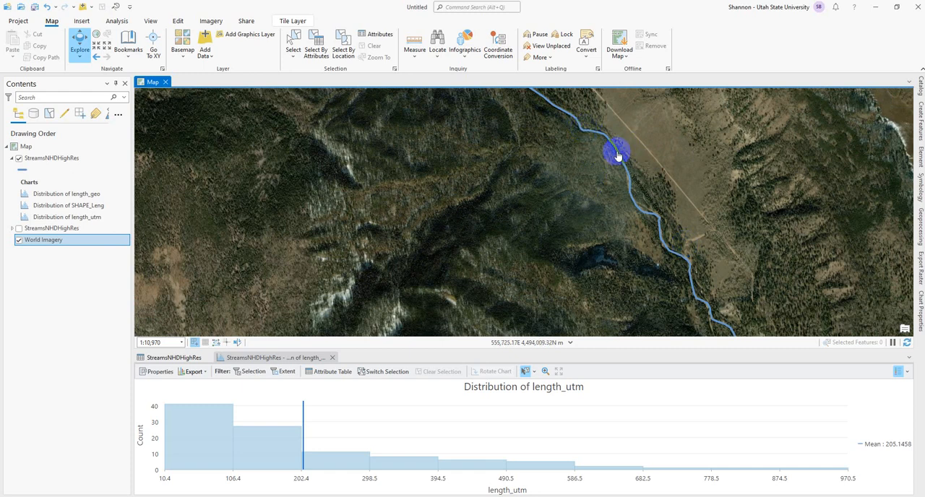
pyautogui.scroll(-3, 636, 186)
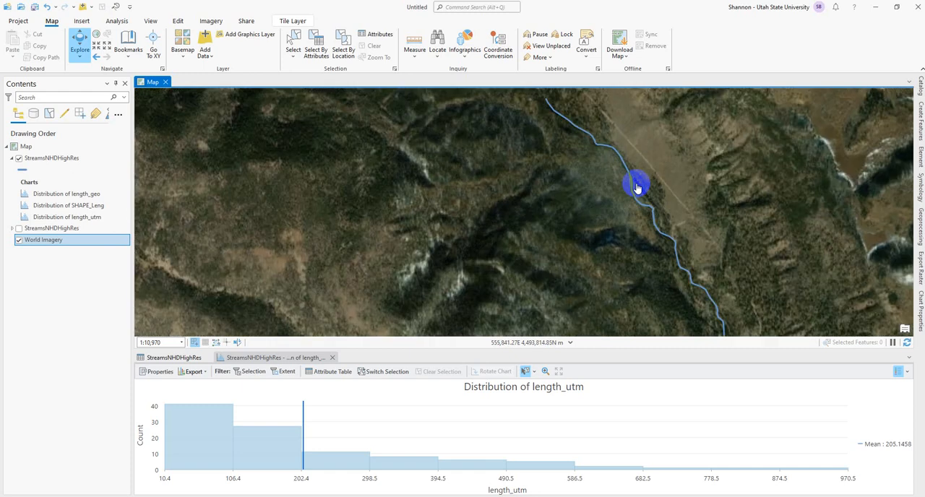